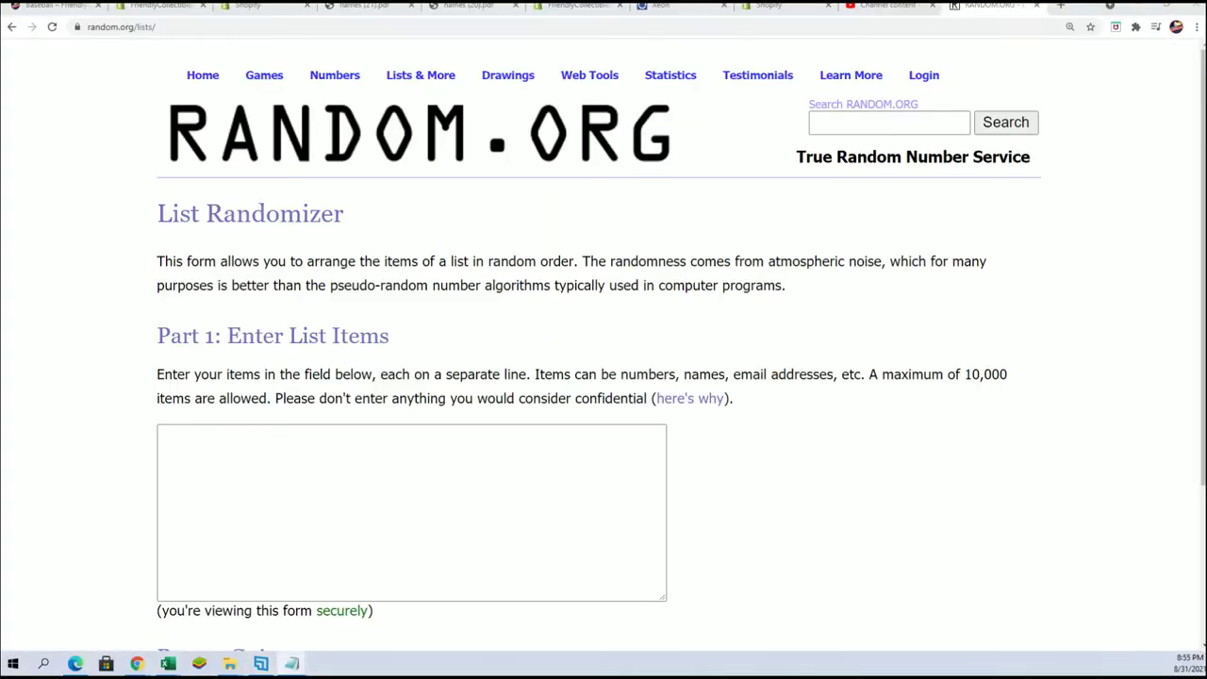
- Copy the 20 owner names from the Notepad list
left_click_drag(1168, 102, 684, 92)
mouse_move(646, 385)
left_mouse_down()
mouse_move(707, 397)
mouse_move(657, 177)
left_mouse_up()
right_click(657, 185)
left_click(694, 234)
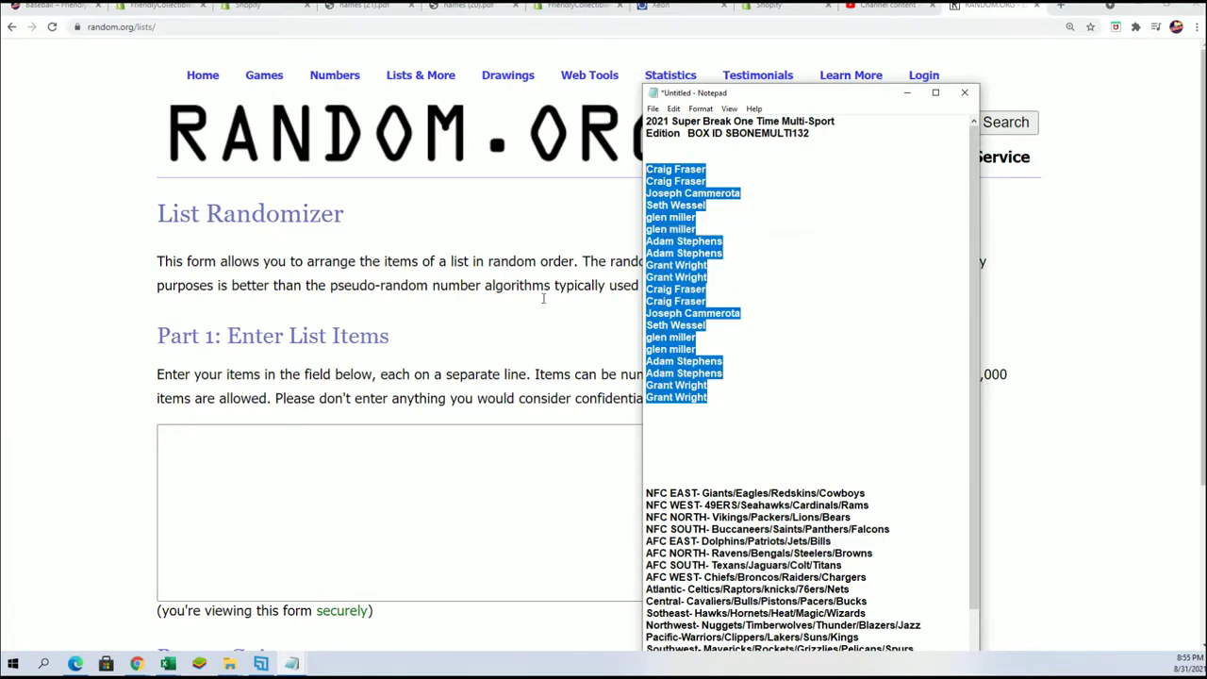
- Paste the names into Random.org's List Randomizer and randomize them twice
left_click(295, 436)
right_click(296, 439)
left_click(330, 523)
scroll(792, 460, "down", 3)
left_click(200, 518)
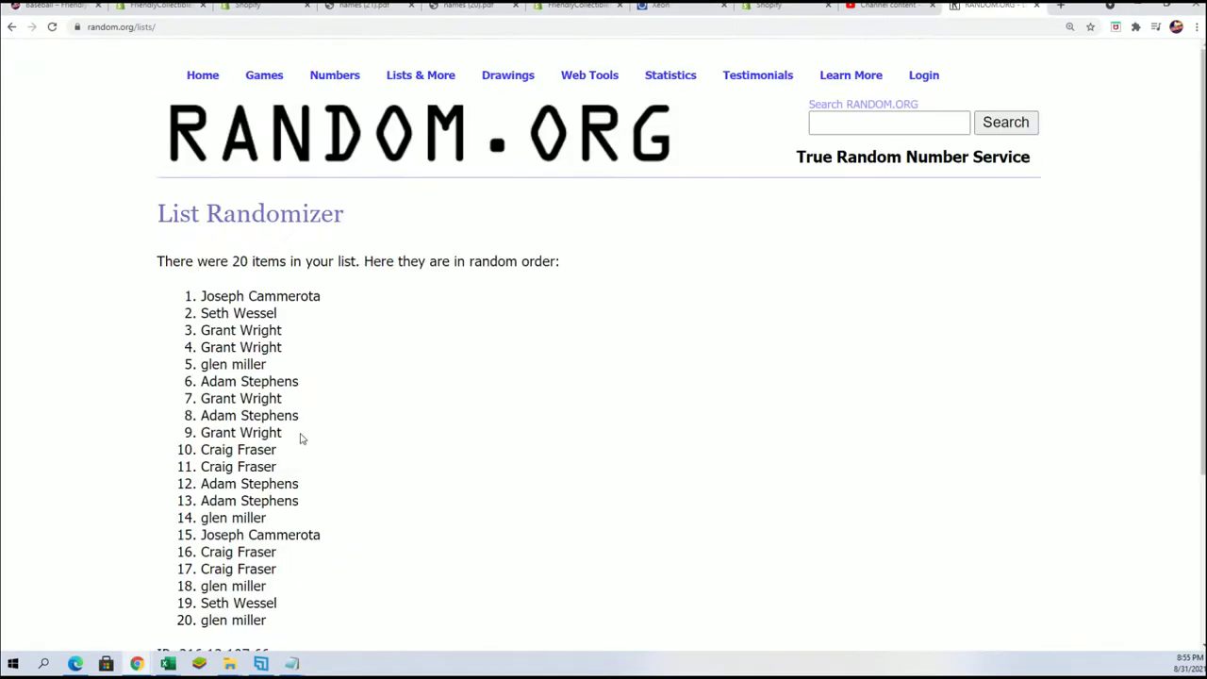
left_click(185, 525)
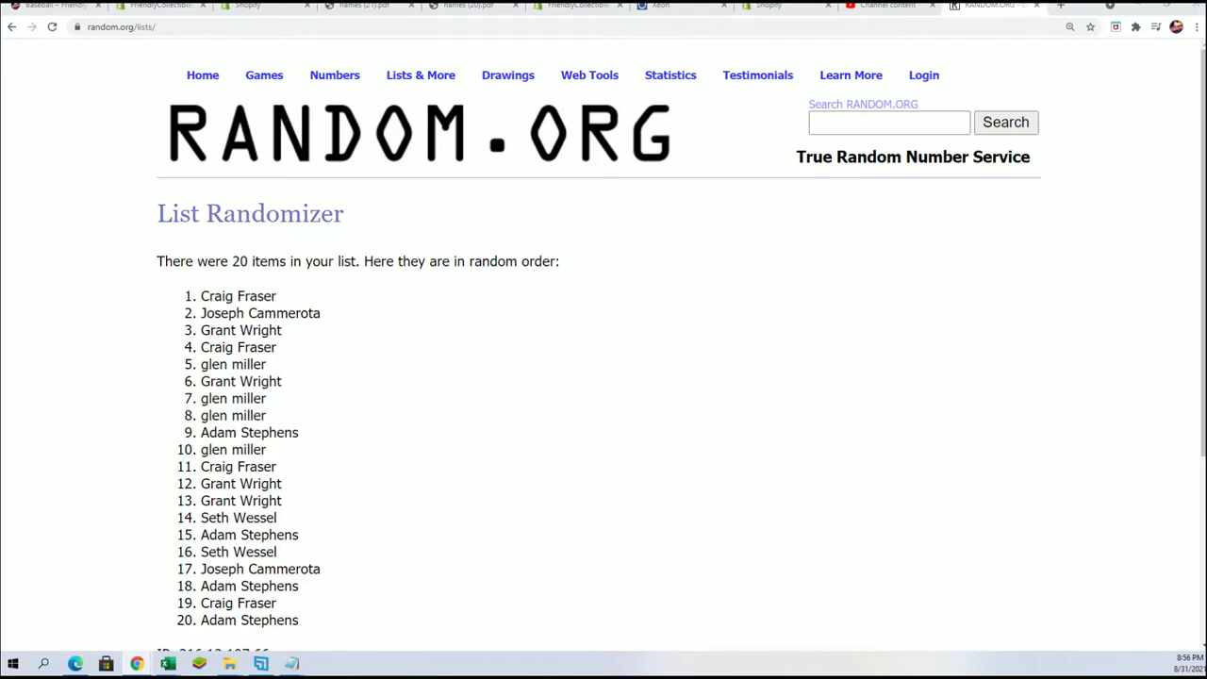
- Apply All Borders to A1:B21 in the Excel sheet
key("alt+Tab")
left_click(649, 417)
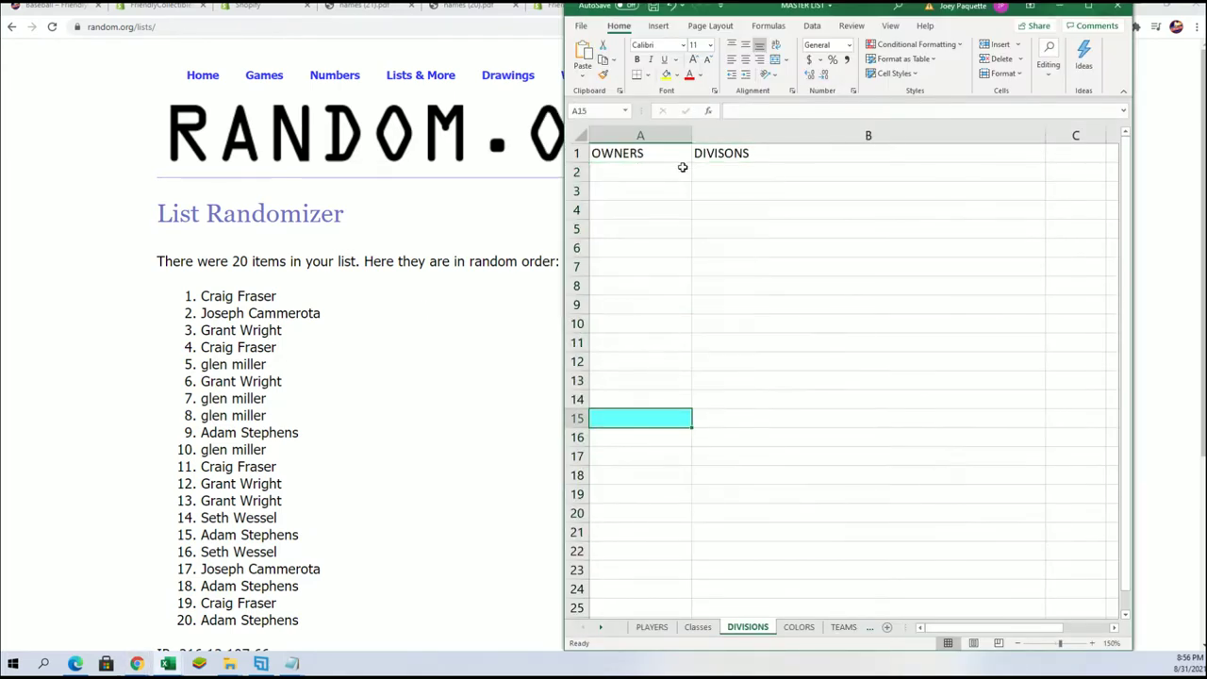
left_click_drag(664, 158, 797, 528)
right_click(852, 525)
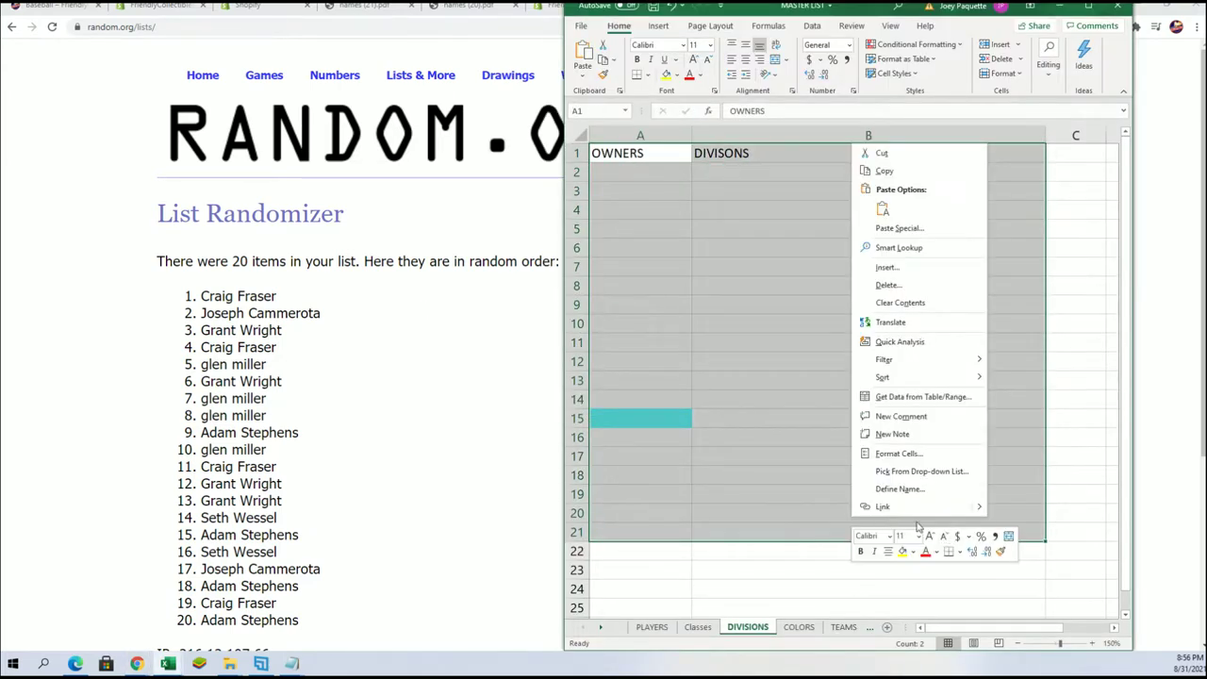
left_click(950, 551)
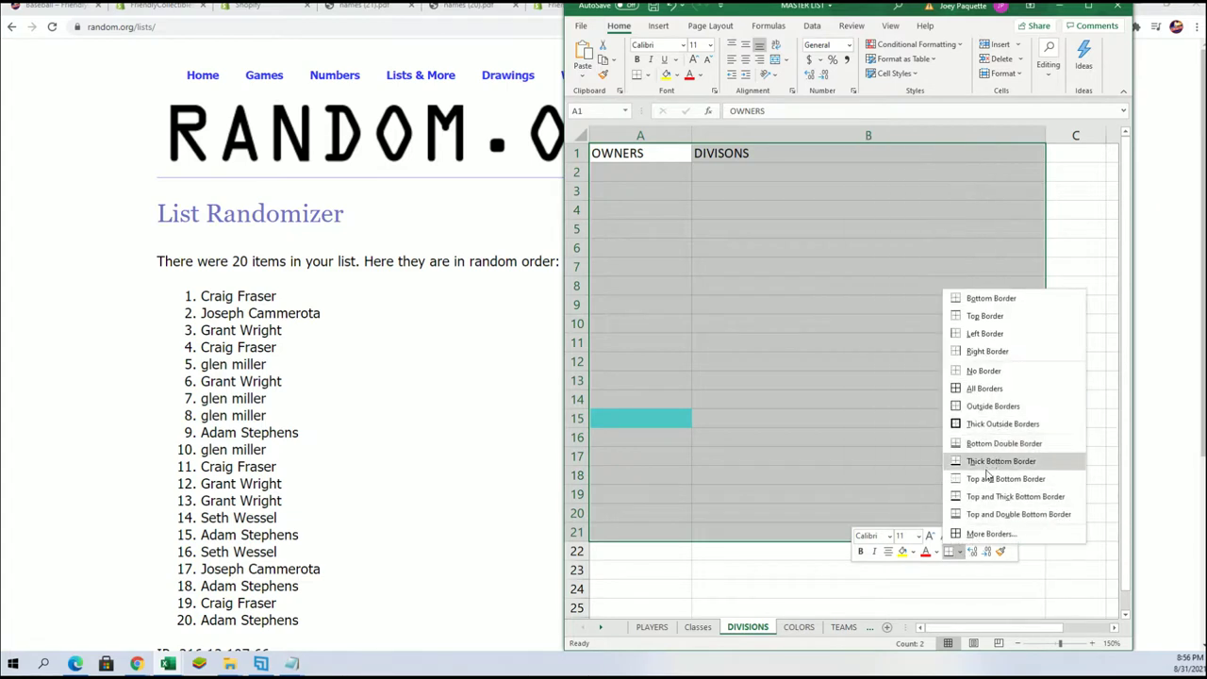
left_click(971, 377)
- Clear the cyan fill from A15 by setting its fill colour to white
left_click(659, 418)
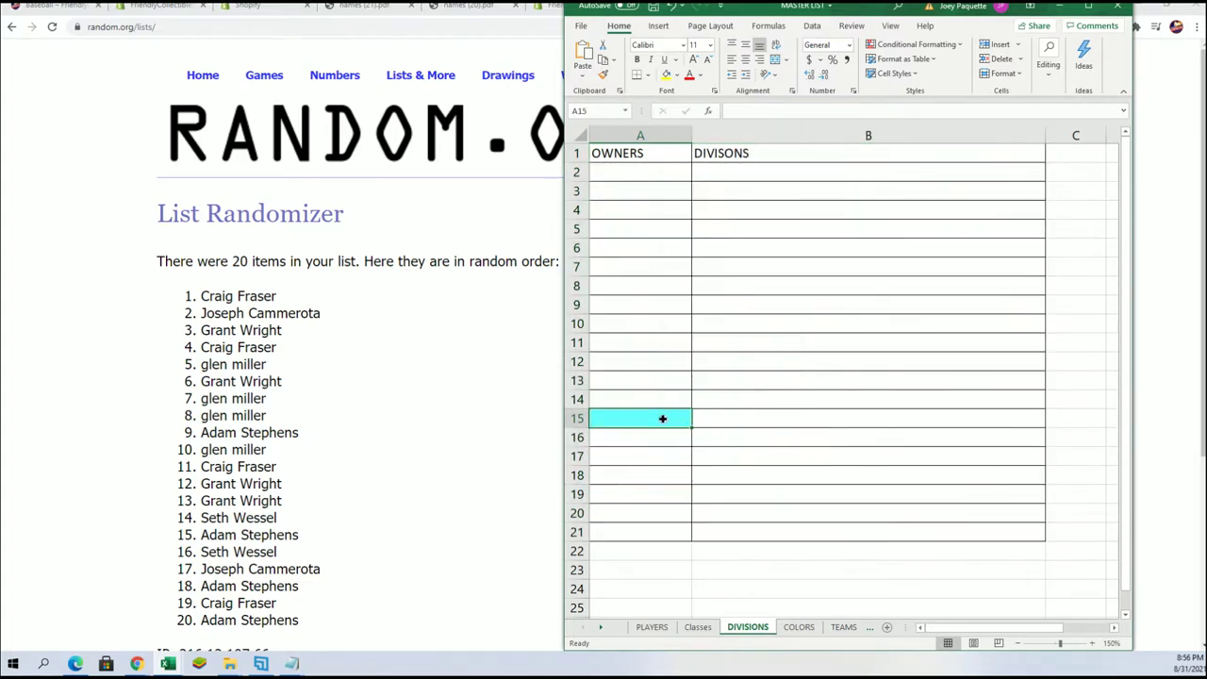
right_click(663, 419)
left_click(726, 455)
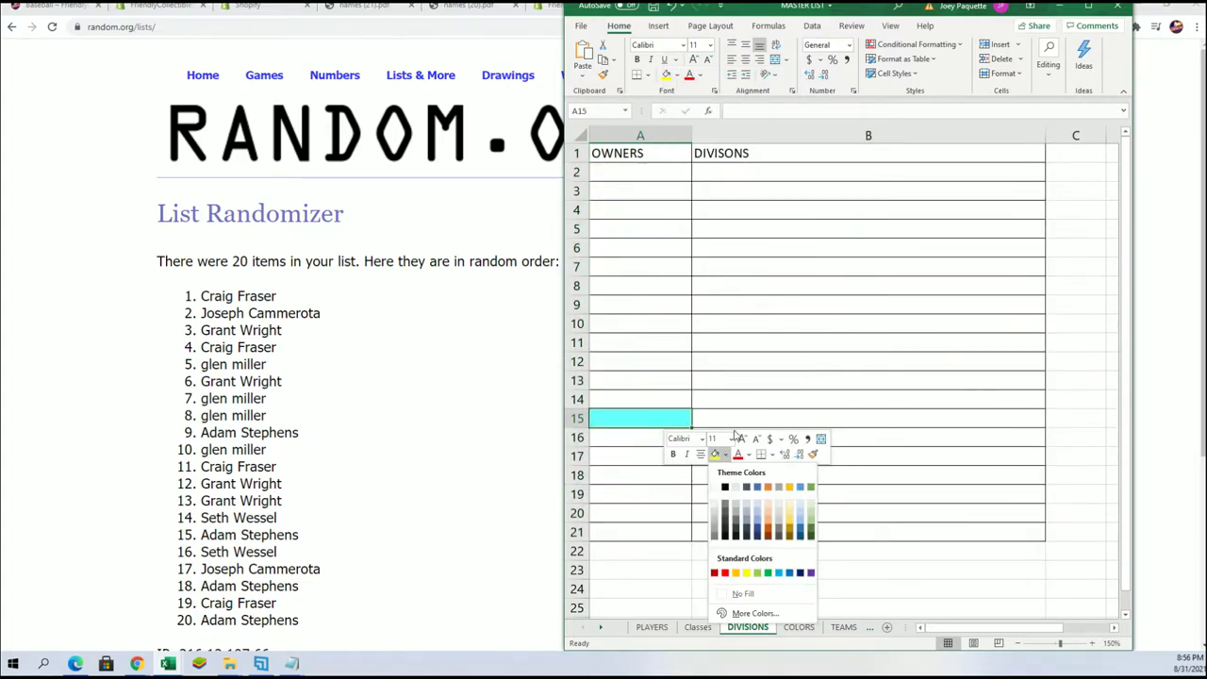
left_click(713, 489)
left_click(498, 383)
- Reshuffle the owner list five more times, reaching 7 randomizations
scroll(358, 418, "down", 3)
left_click(185, 516)
scroll(320, 455, "down", 3)
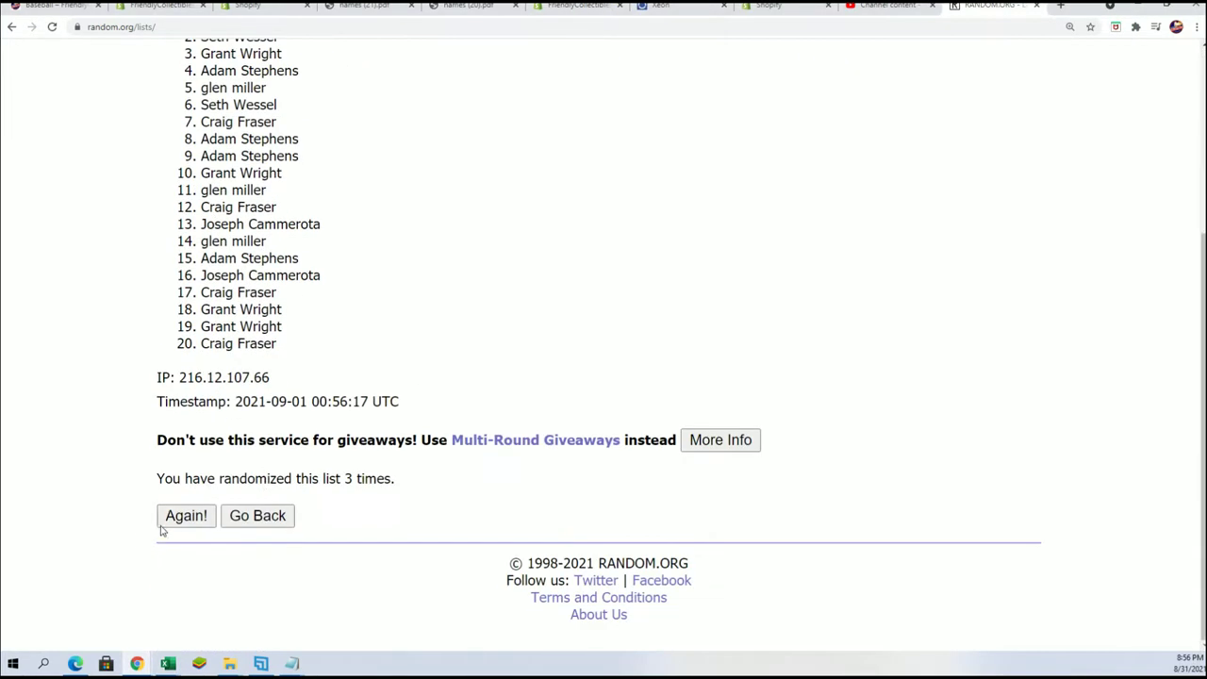
left_click(189, 514)
scroll(202, 547, "down", 3)
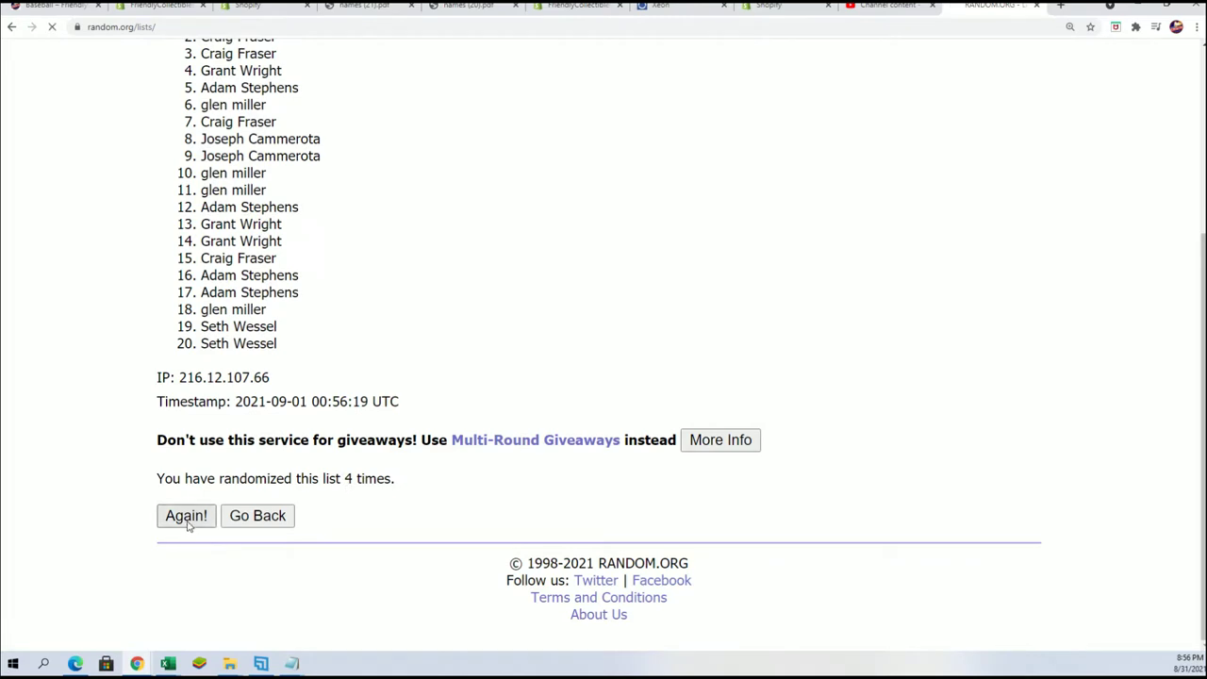
left_click(188, 515)
scroll(227, 469, "down", 3)
left_click(183, 509)
scroll(253, 516, "down", 3)
left_click(189, 514)
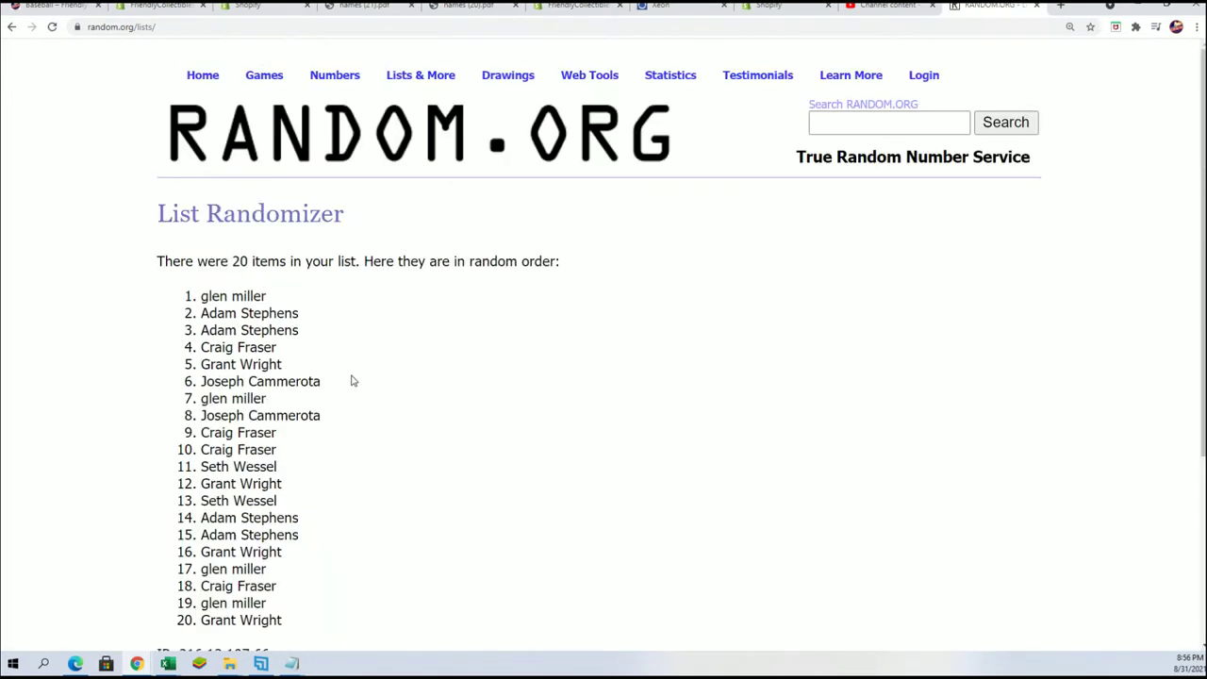
- Copy the final 20-name randomized owner list
scroll(224, 185, "down", 3)
left_click_drag(197, 106, 291, 425)
right_click(266, 396)
left_click(283, 403)
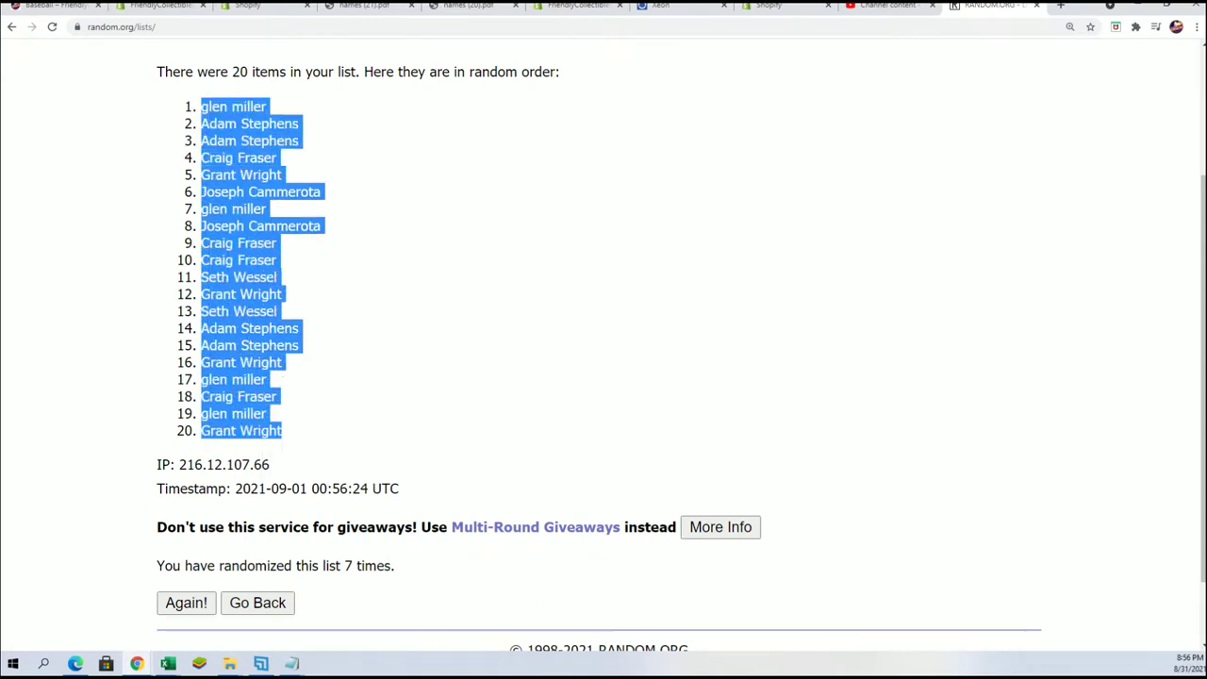
- Paste Special the shuffled names into A2:A21 as Unicode Text
key("alt+Tab")
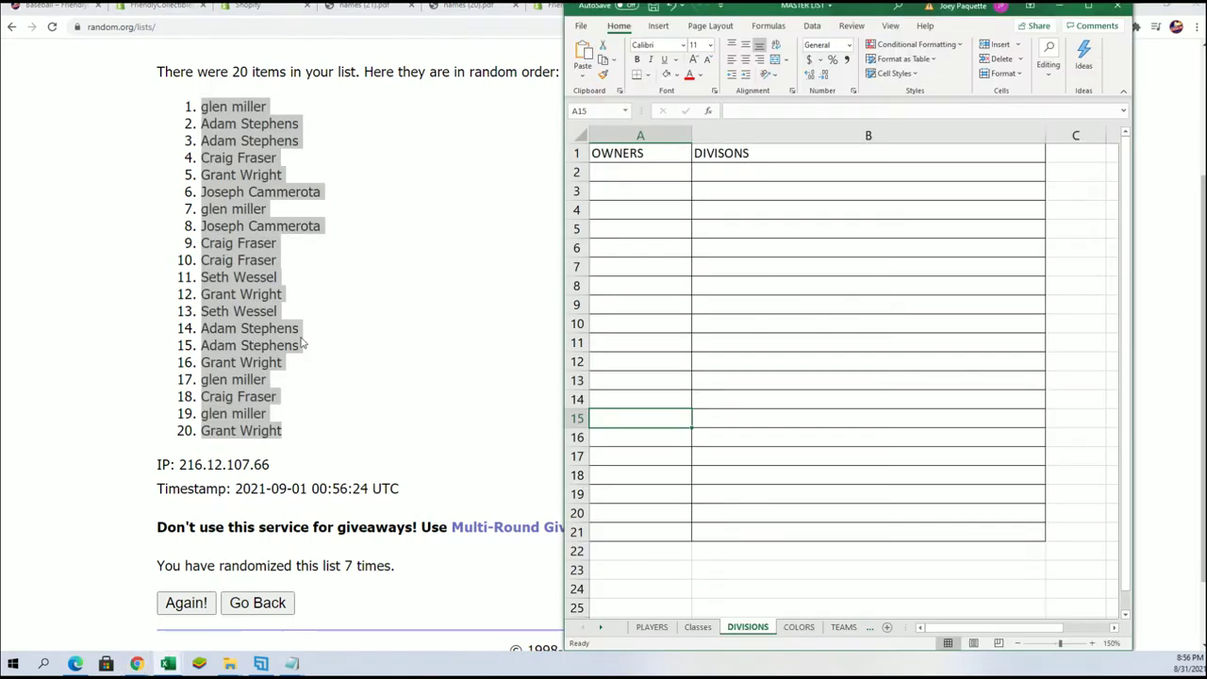
left_click(633, 171)
right_click(633, 171)
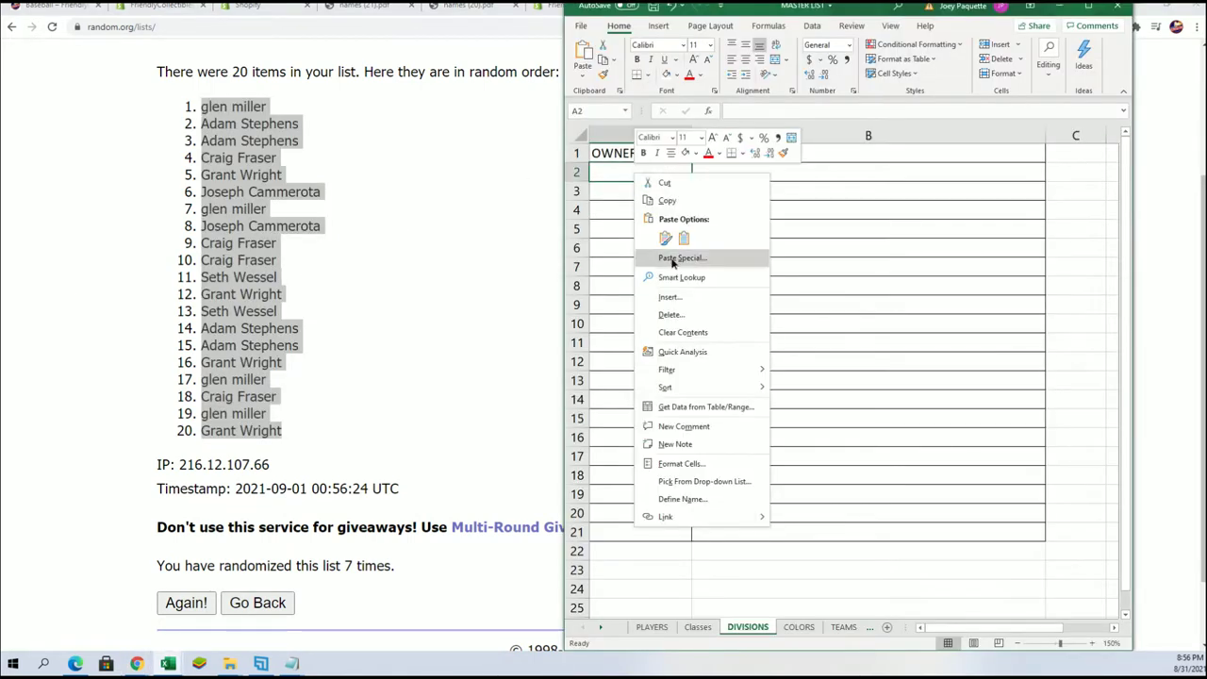
left_click(674, 256)
left_click(584, 183)
left_click(754, 373)
- AutoFit column A to the owner names and select B2
left_click(650, 135)
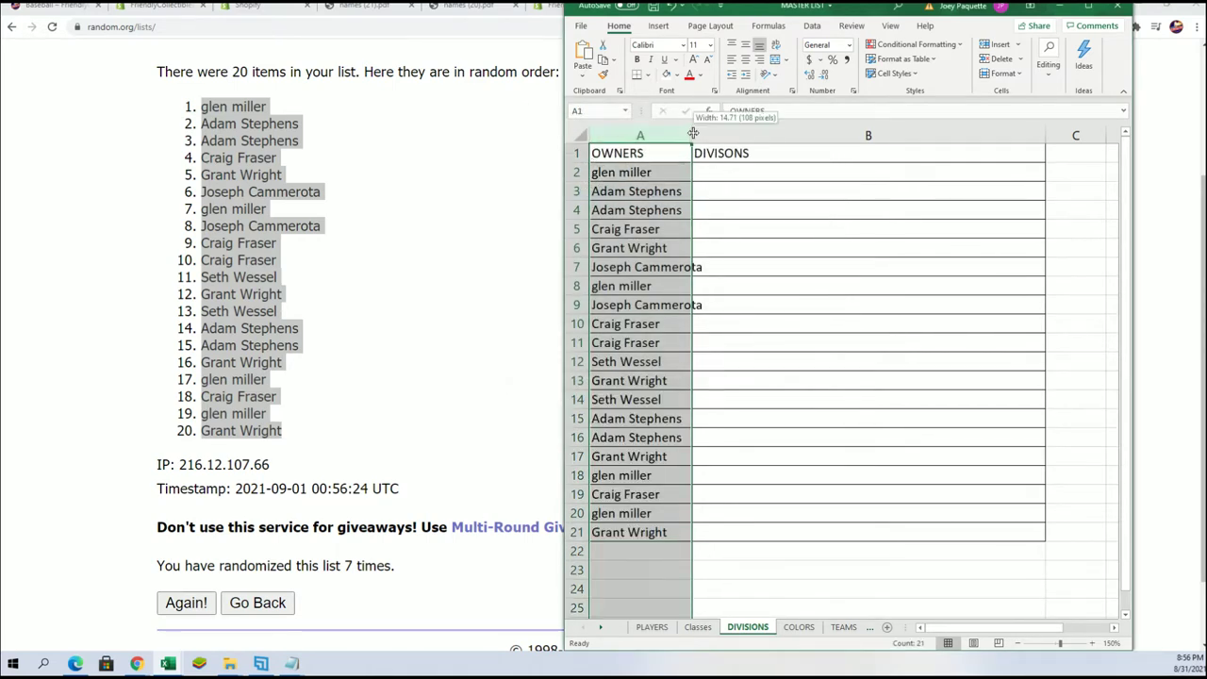
double_click(692, 135)
left_click_drag(735, 194, 757, 172)
left_click(757, 173)
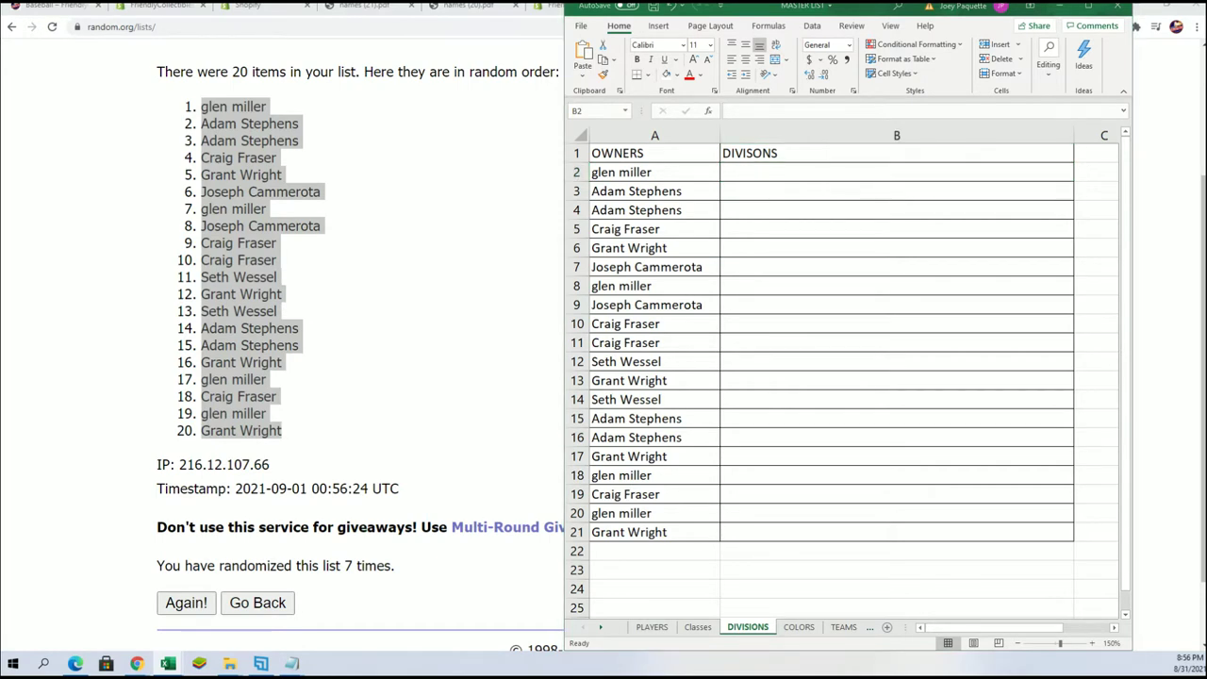
- Copy the twenty team division lines from Notepad, returning to the browser
key("alt+Tab")
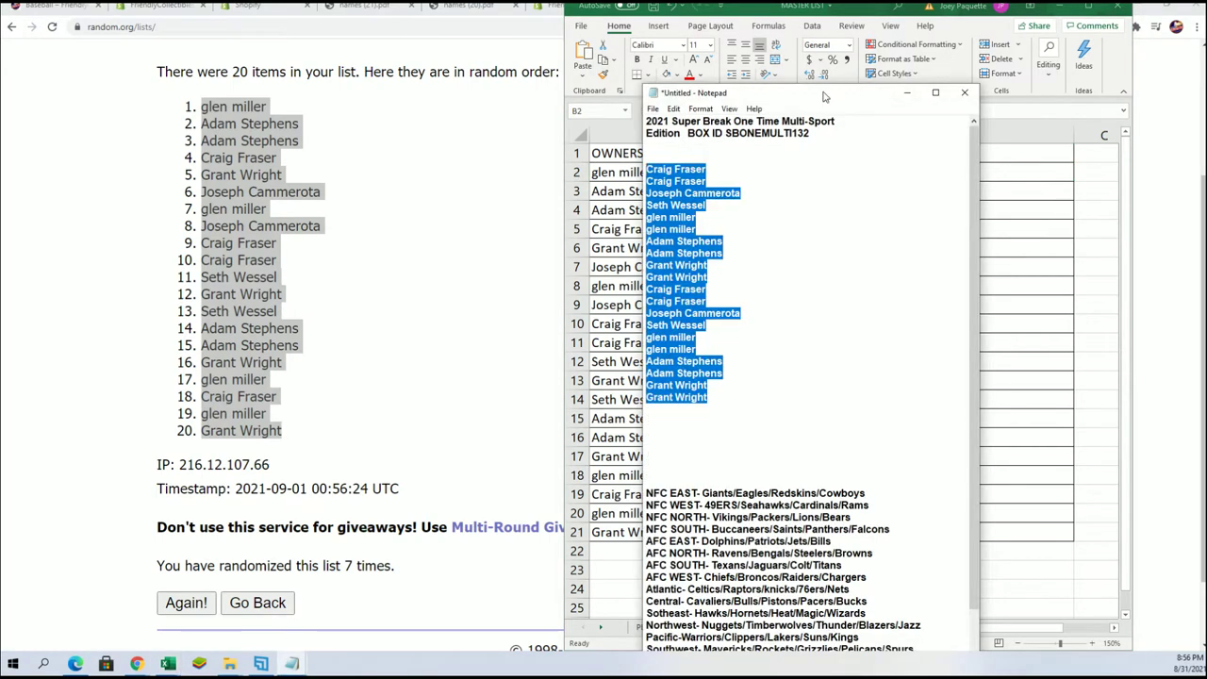
double_click(818, 88)
scroll(884, 523, "right", 2)
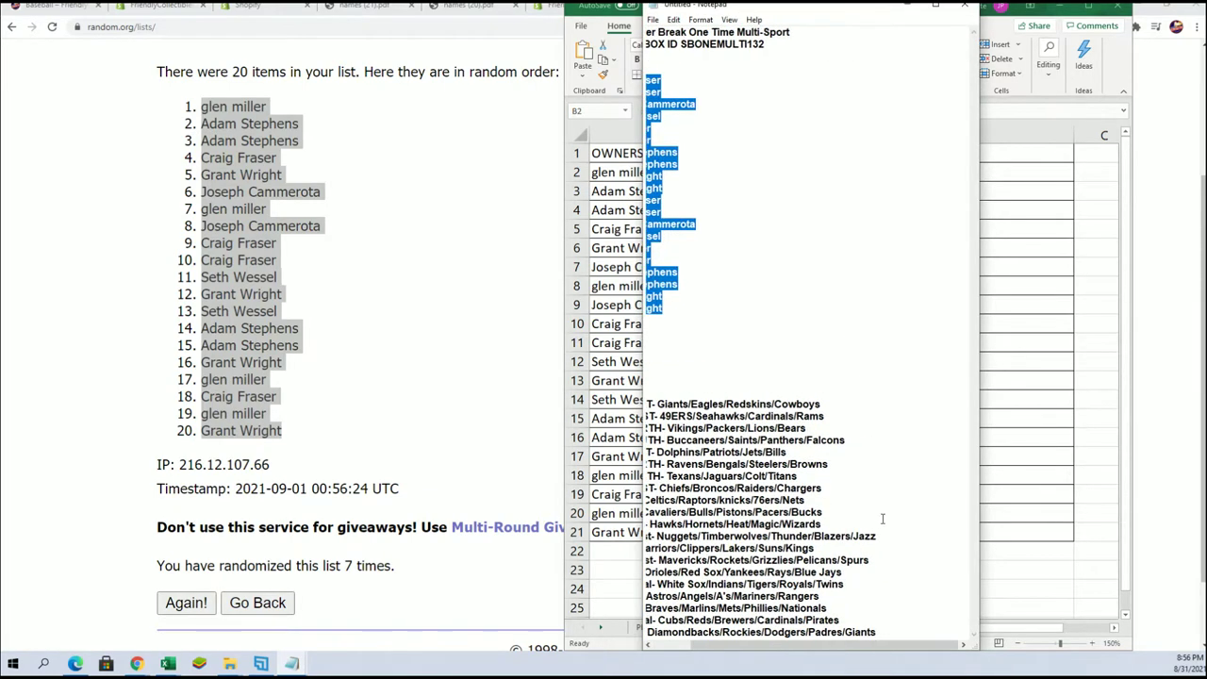
scroll(837, 591, "left", 2)
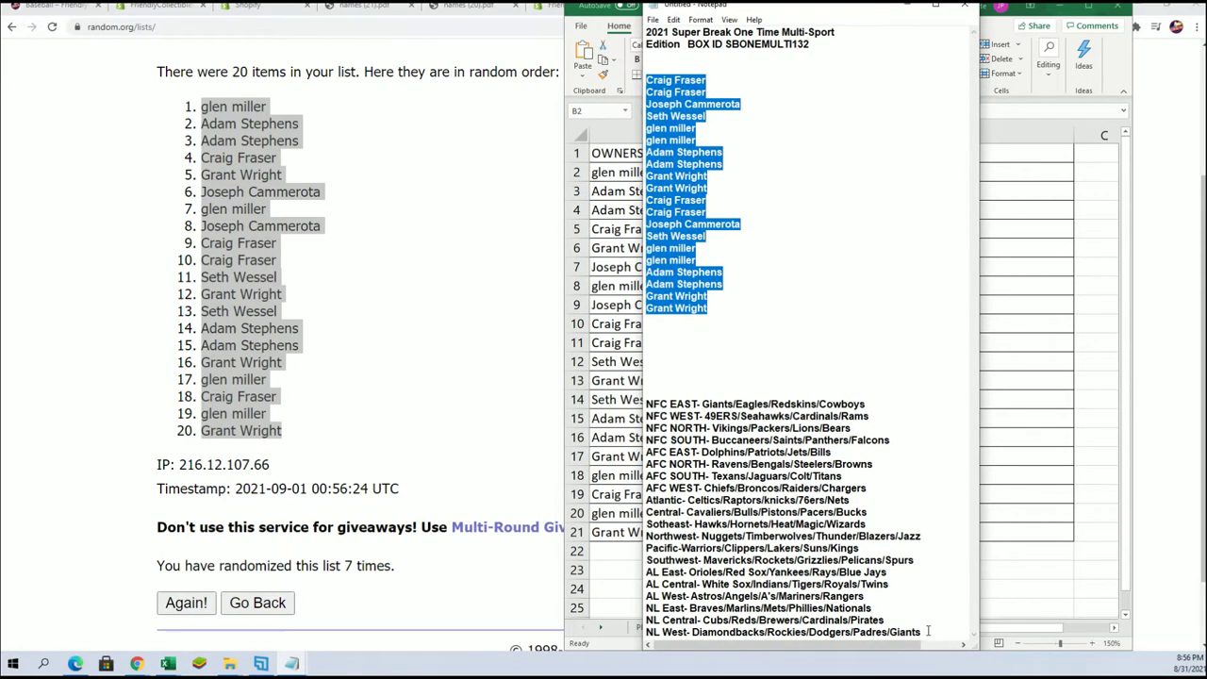
left_click_drag(925, 632, 538, 401)
right_click(764, 420)
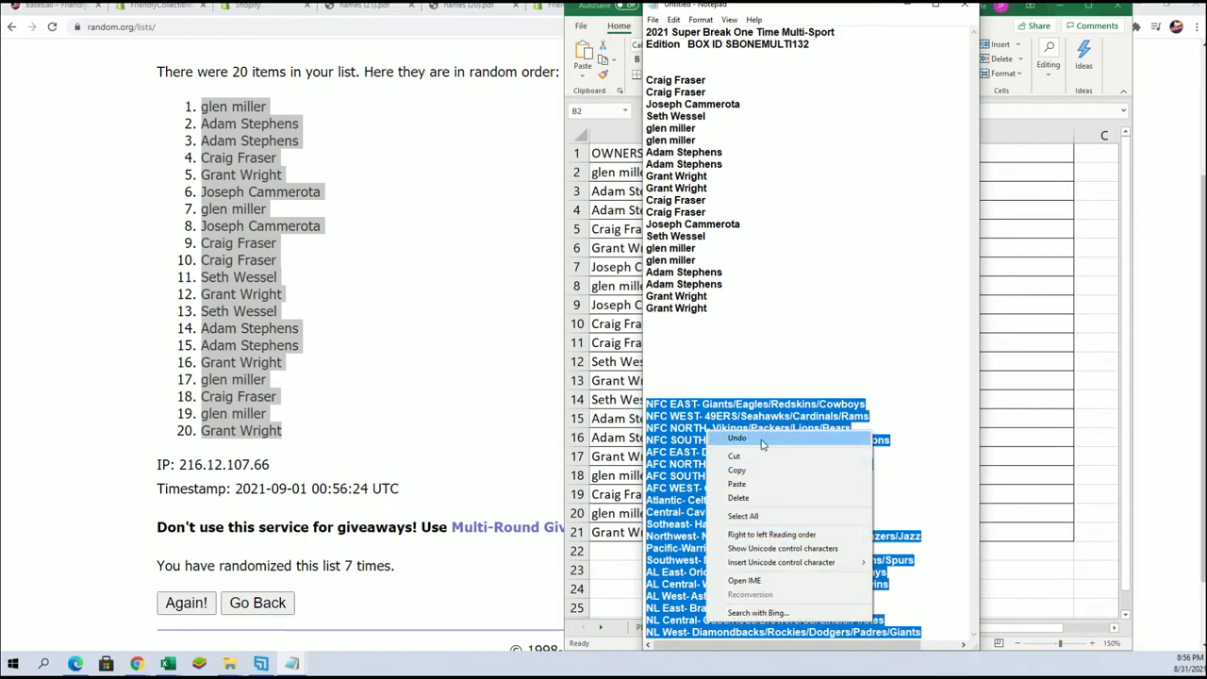
left_click(745, 471)
key("alt+Tab")
scroll(357, 178, "up", 2)
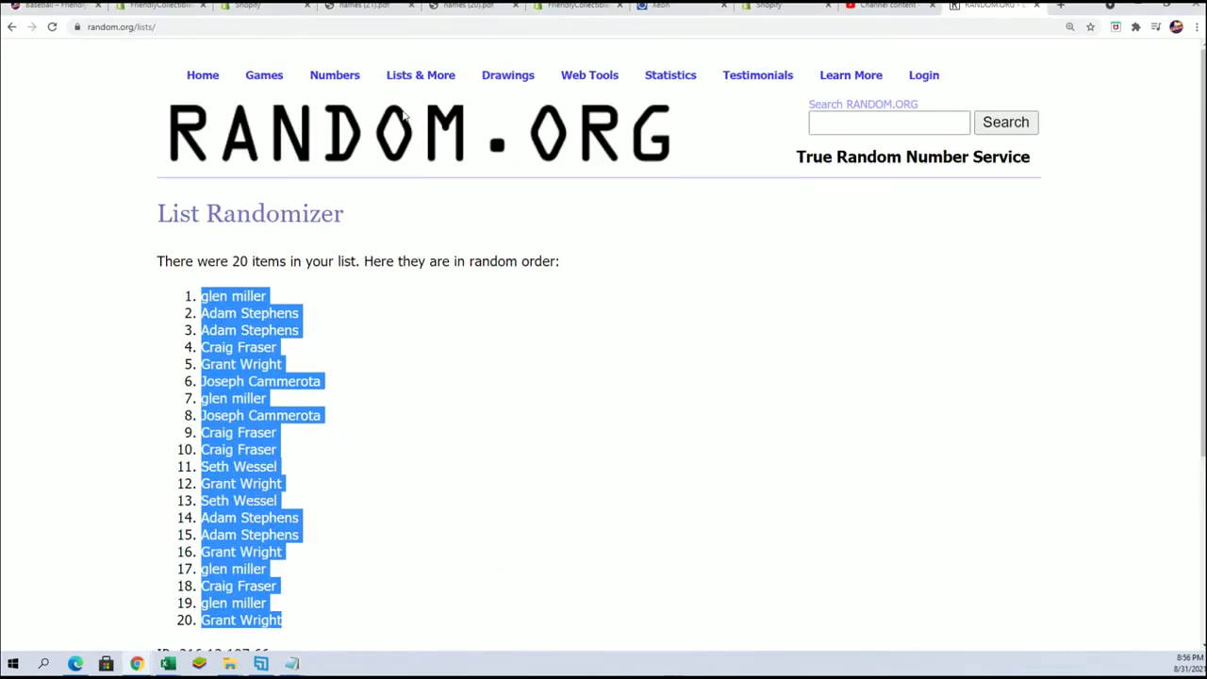
- Paste the division lines into a fresh List Randomizer and randomize them
mouse_move(421, 77)
left_click(432, 101)
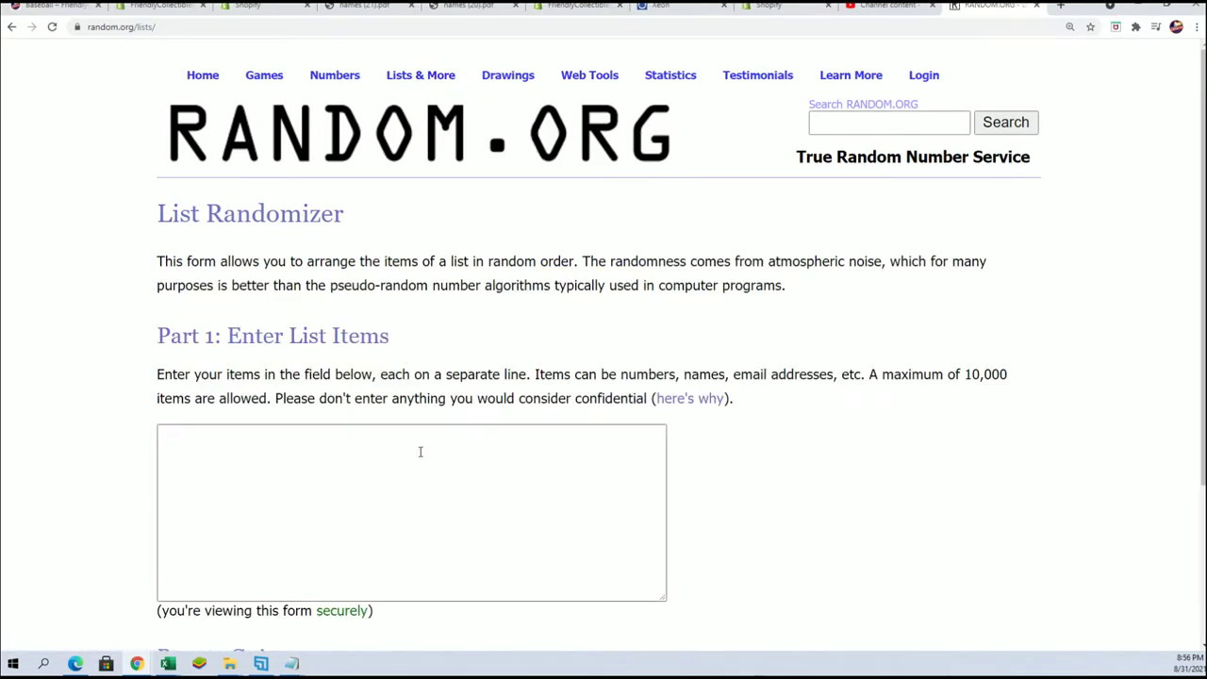
right_click(268, 449)
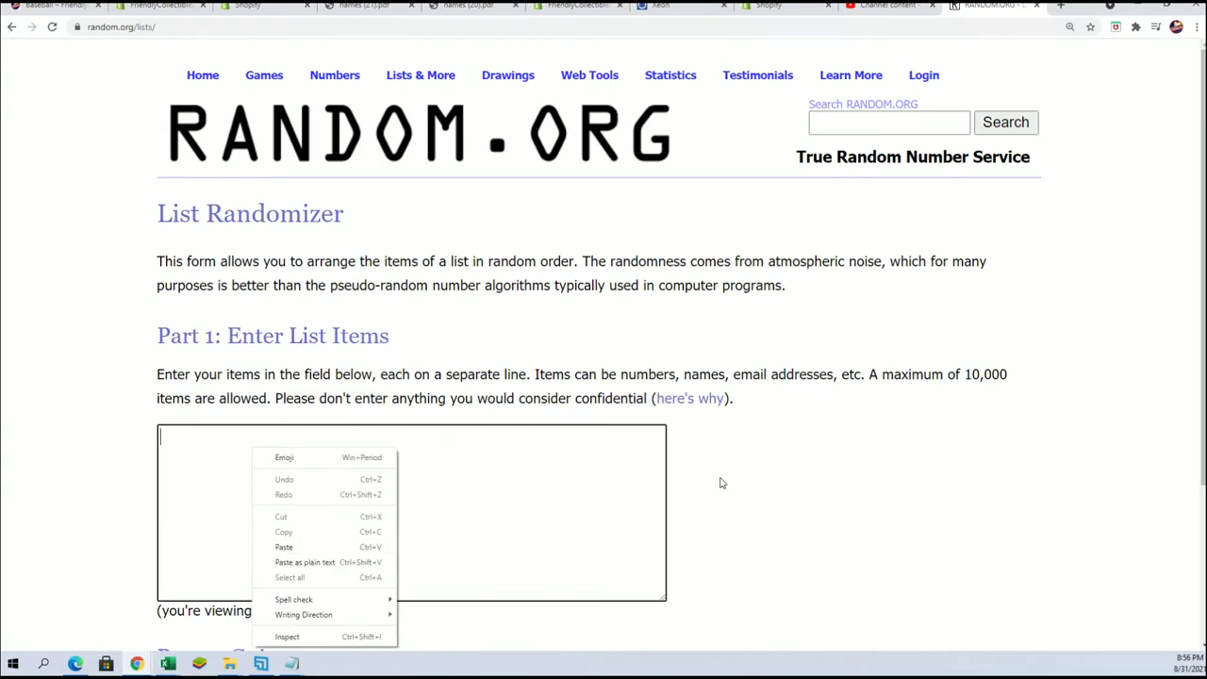
left_click(283, 547)
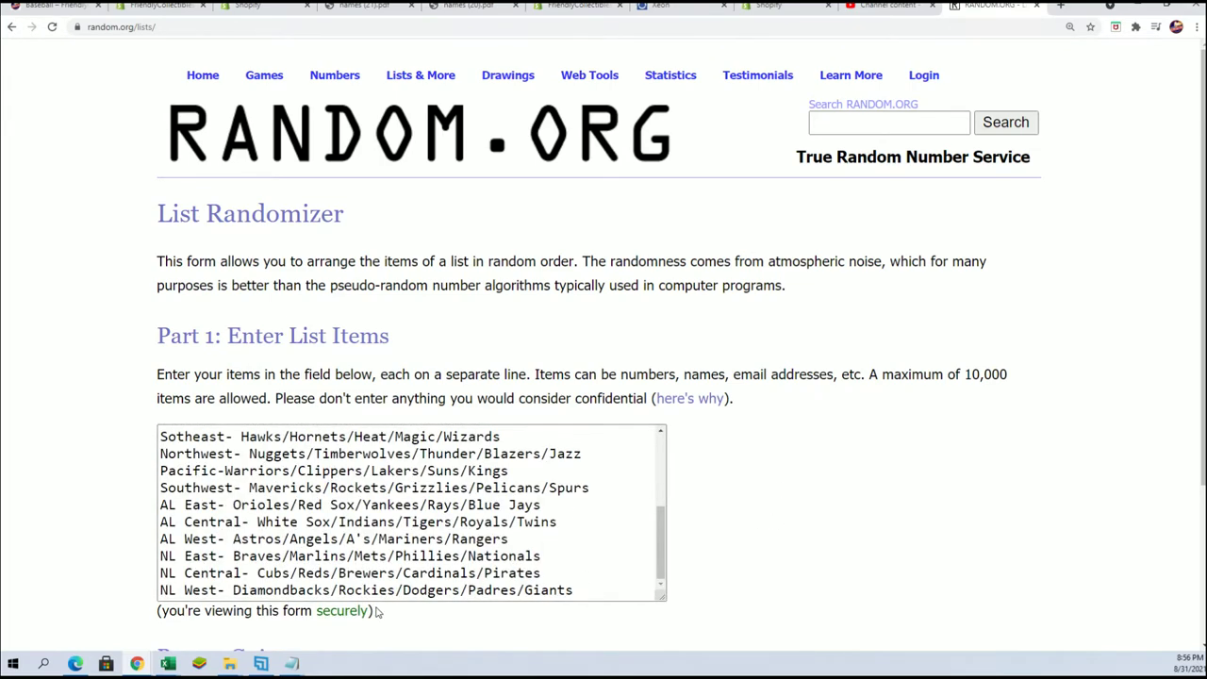
scroll(148, 608, "down", 3)
left_click(225, 525)
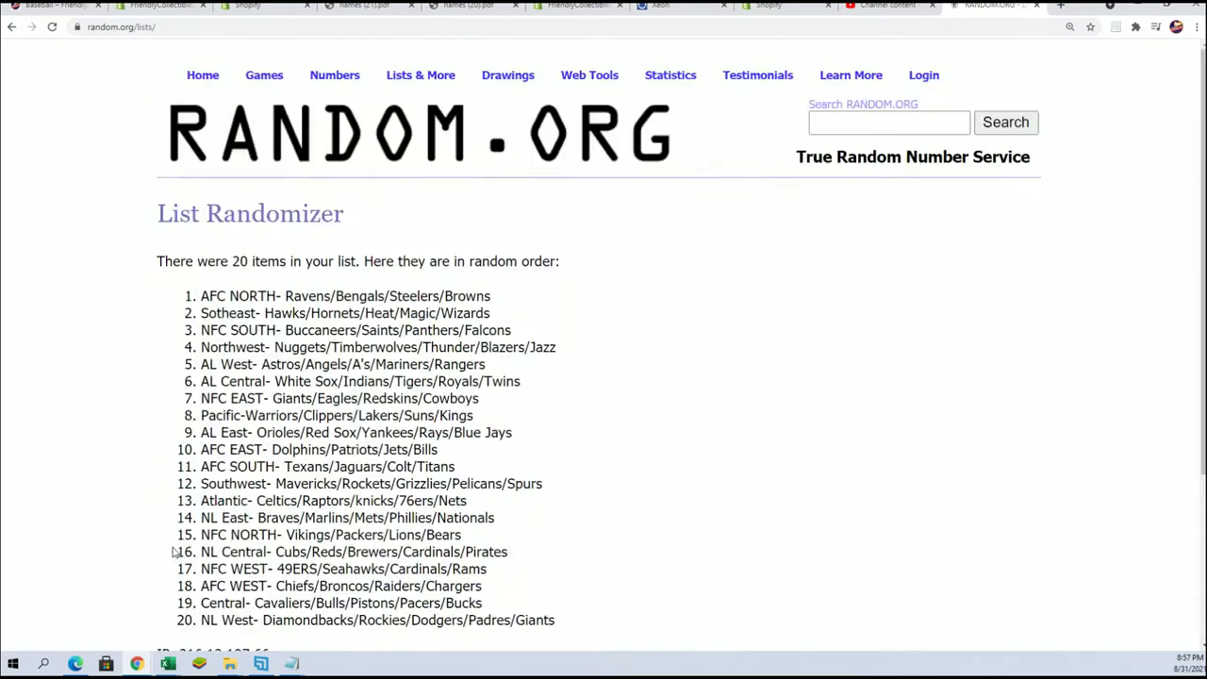
- Reshuffle the divisions six more times, reaching 7 randomizations
scroll(167, 539, "down", 3)
left_click(184, 513)
scroll(162, 528, "down", 3)
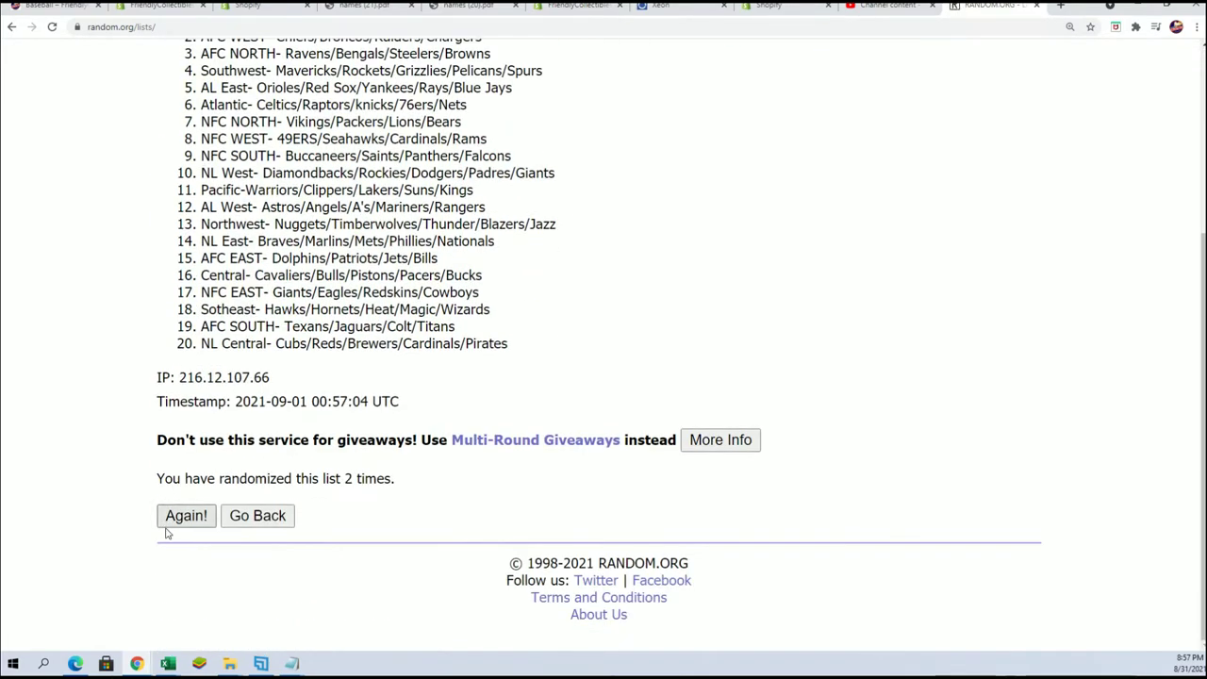
left_click(163, 515)
scroll(159, 516, "down", 3)
left_click(163, 515)
scroll(166, 516, "down", 3)
left_click(171, 516)
left_click(170, 516)
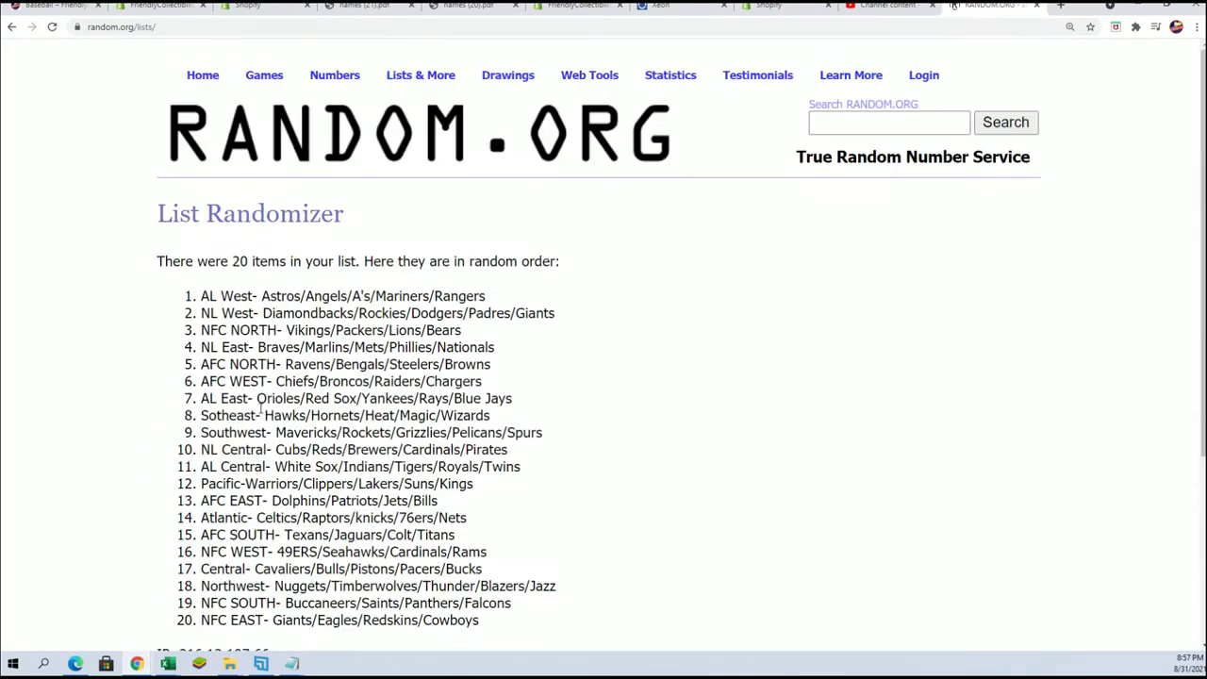
scroll(292, 471, "down", 3)
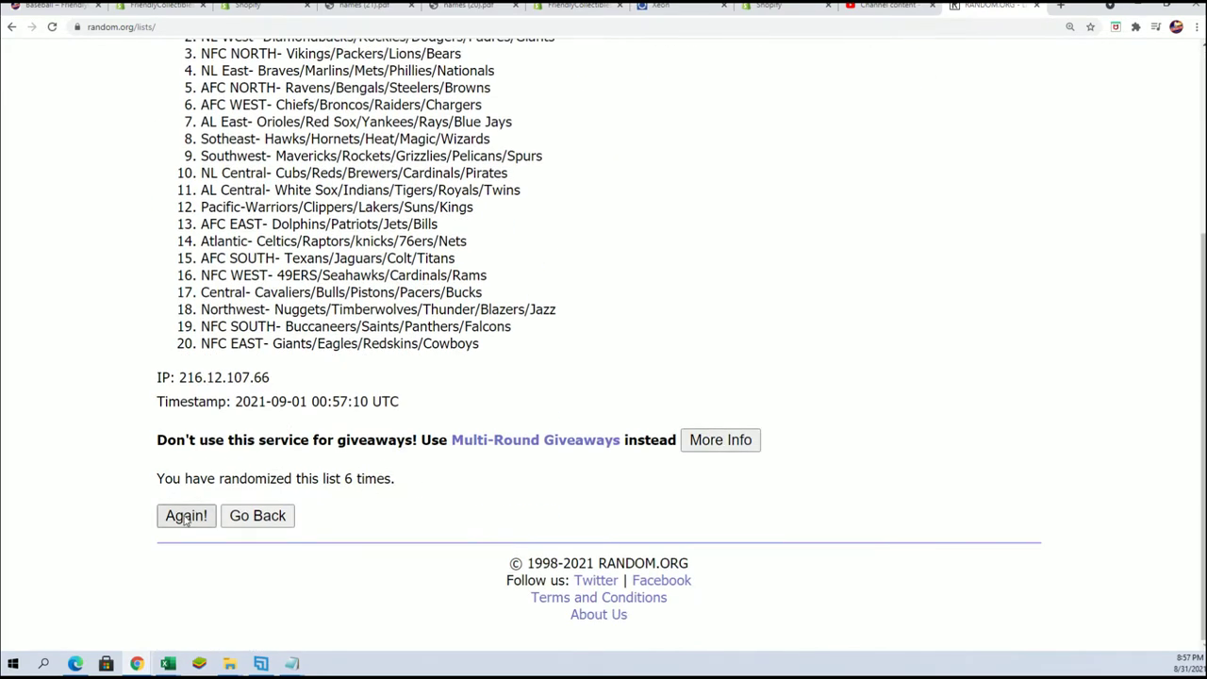
left_click(182, 519)
- Copy all twenty shuffled divisions from the results
scroll(229, 124, "down", 2)
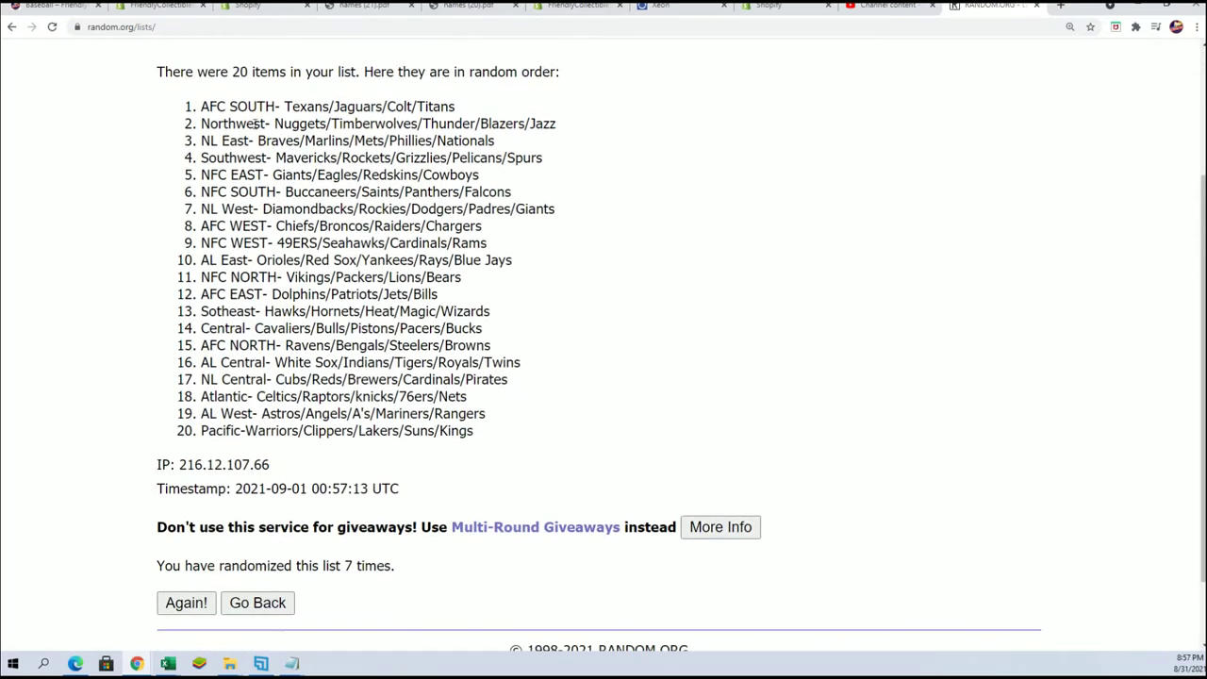
left_click_drag(193, 103, 515, 434)
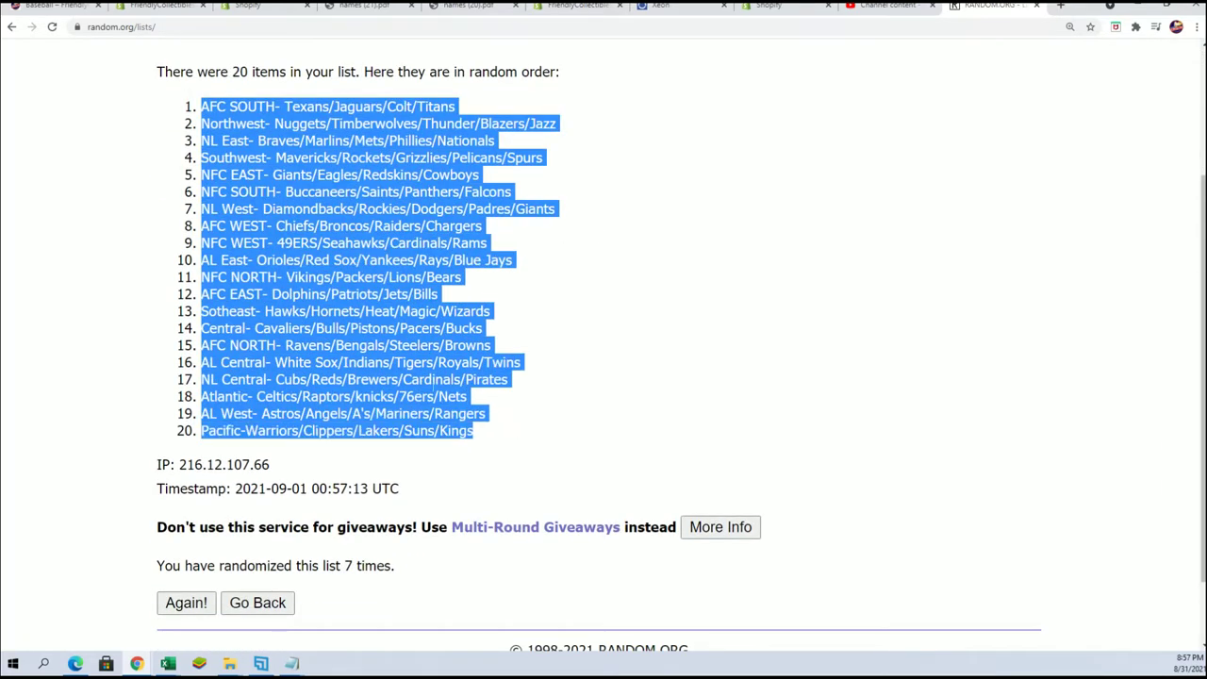
right_click(431, 382)
left_click(456, 395)
scroll(415, 358, "down", 2)
scroll(402, 304, "up", 2)
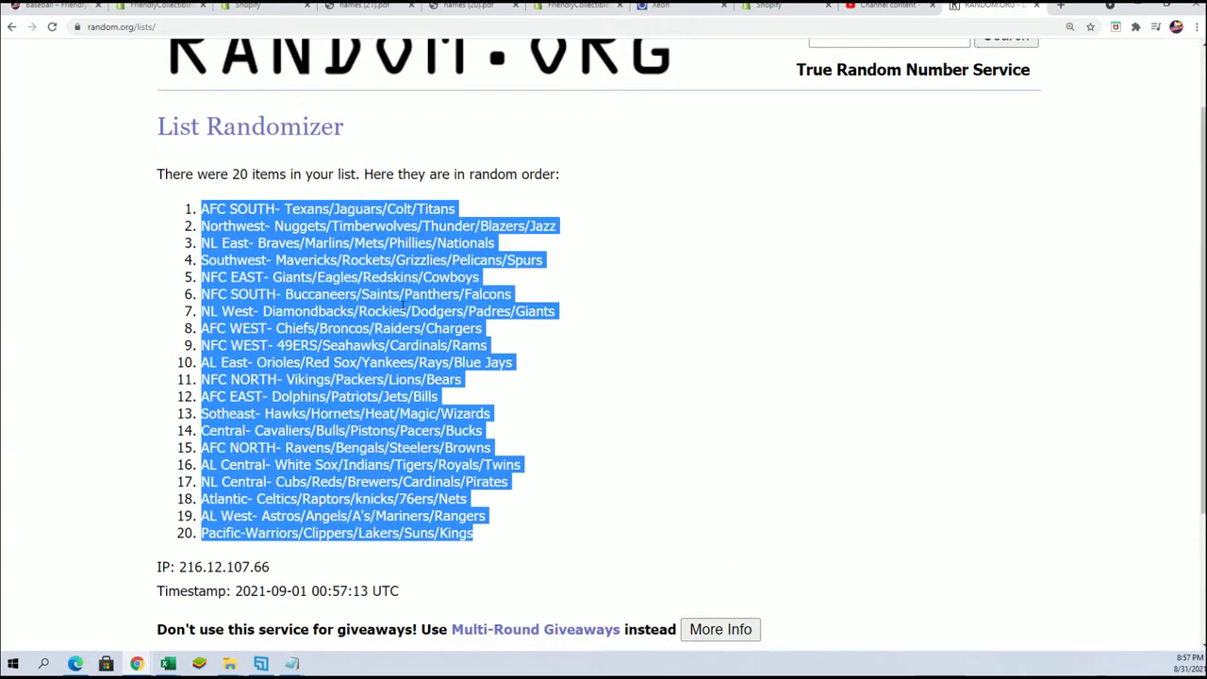
- Paste Special the shuffled divisions as Text into B2:B21 and widen column B slightly
key("alt+Tab")
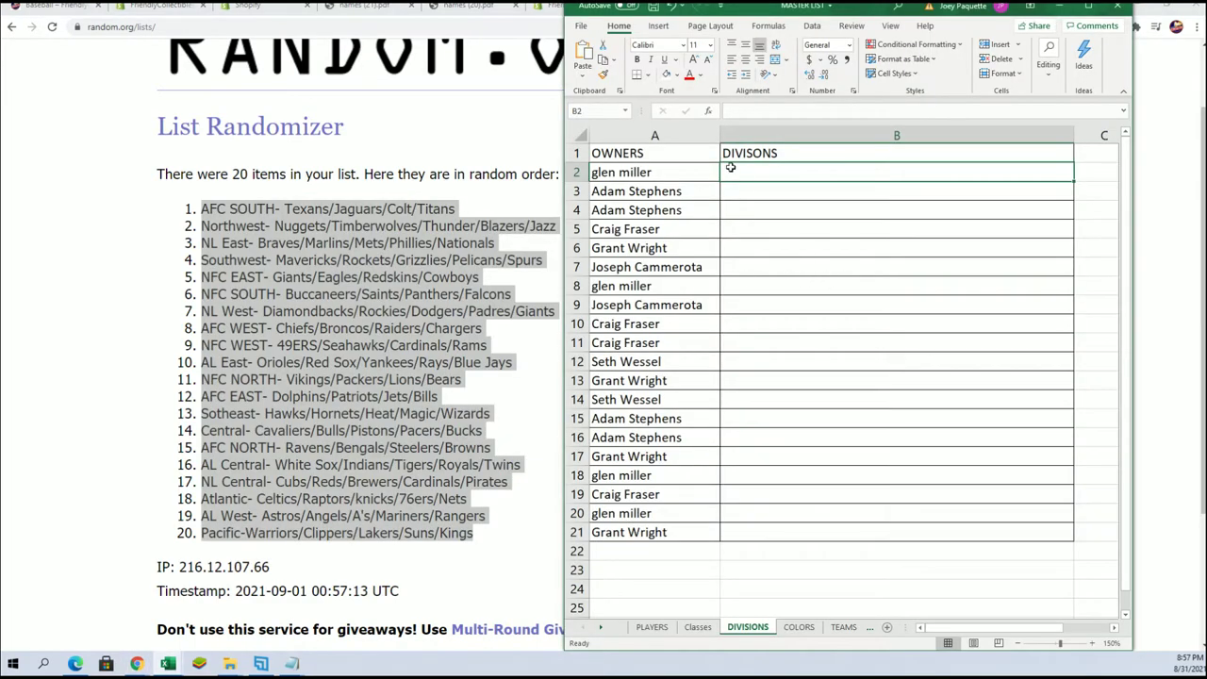
right_click(727, 168)
left_click(779, 252)
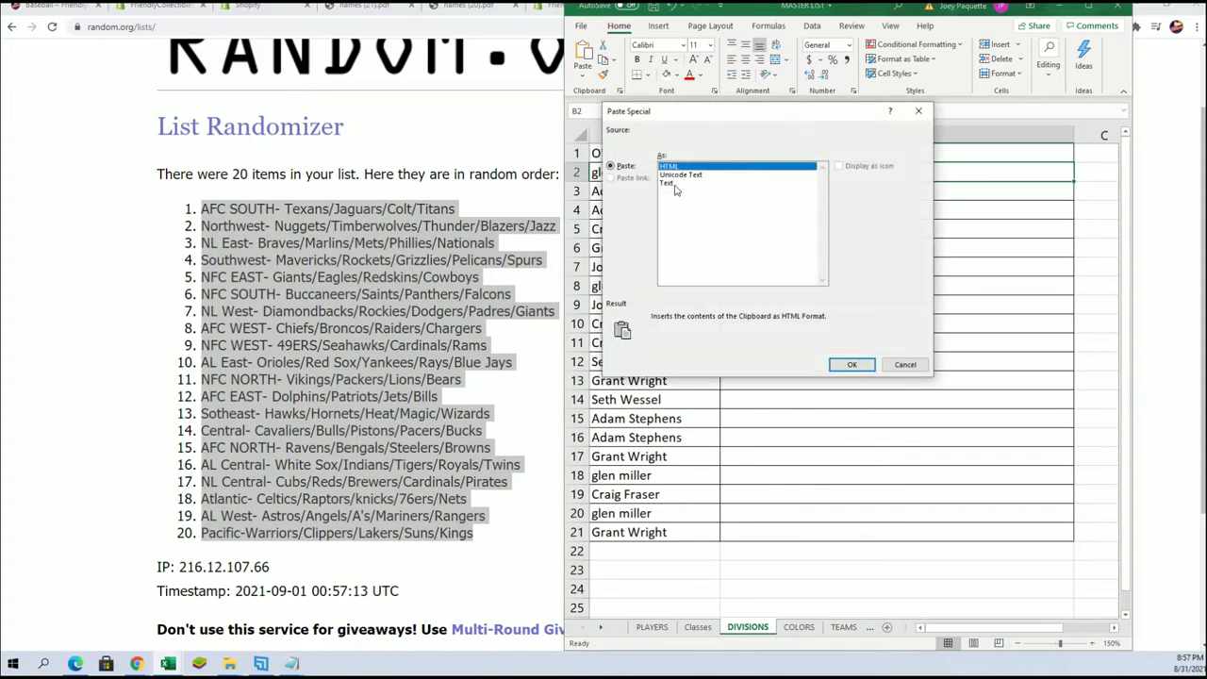
left_click(668, 184)
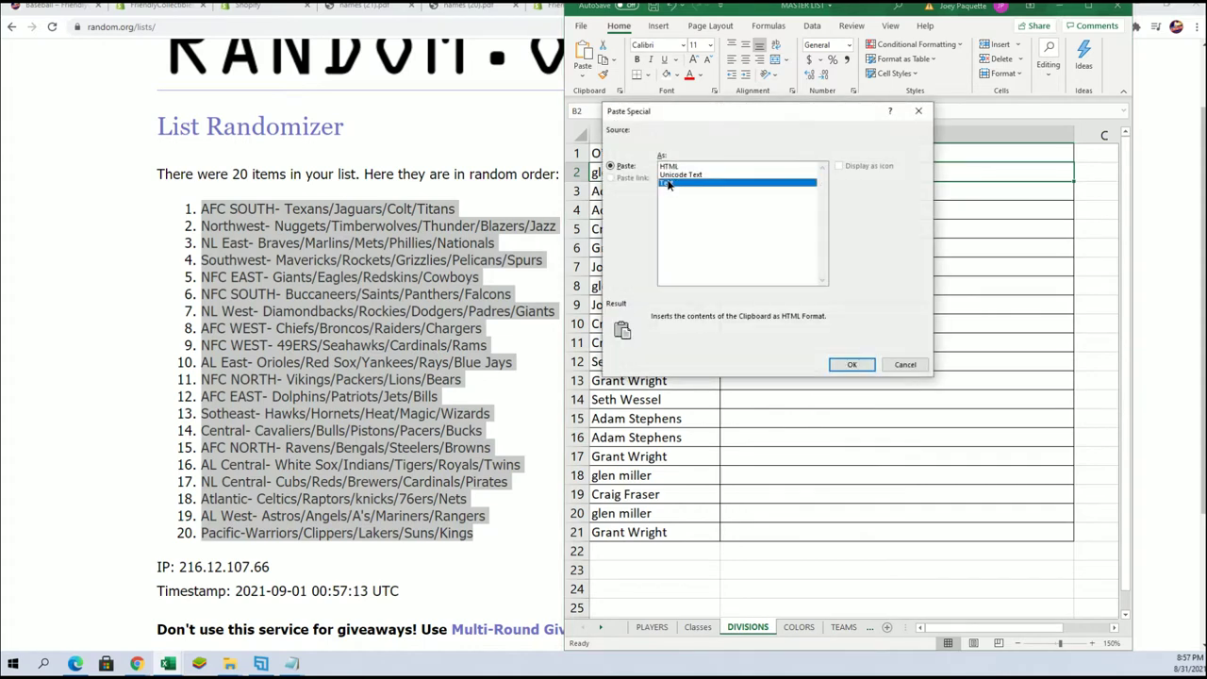
left_click(842, 365)
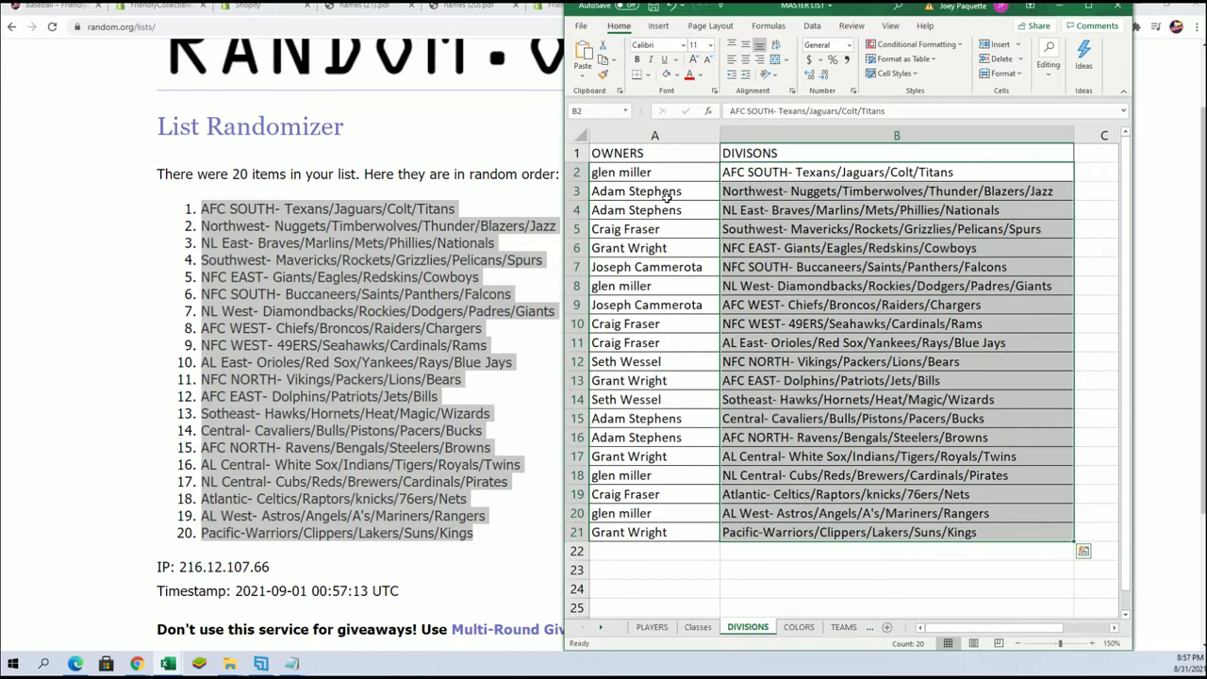
left_click(1069, 135)
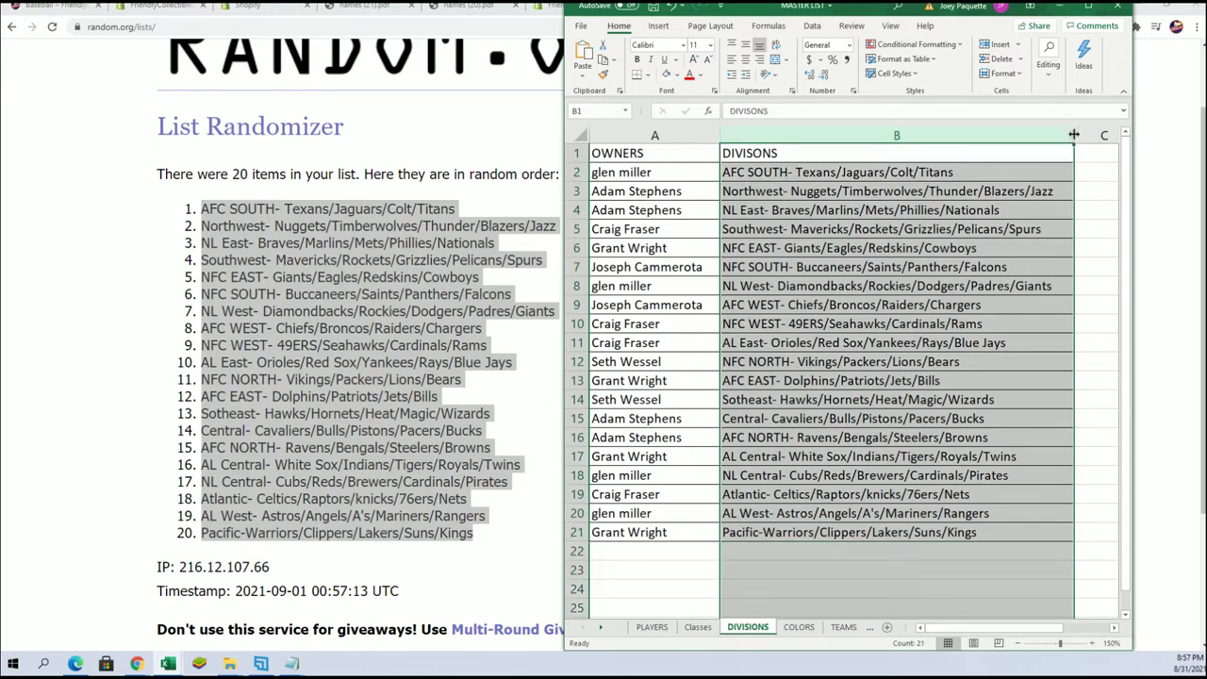
left_click_drag(1072, 135, 1075, 135)
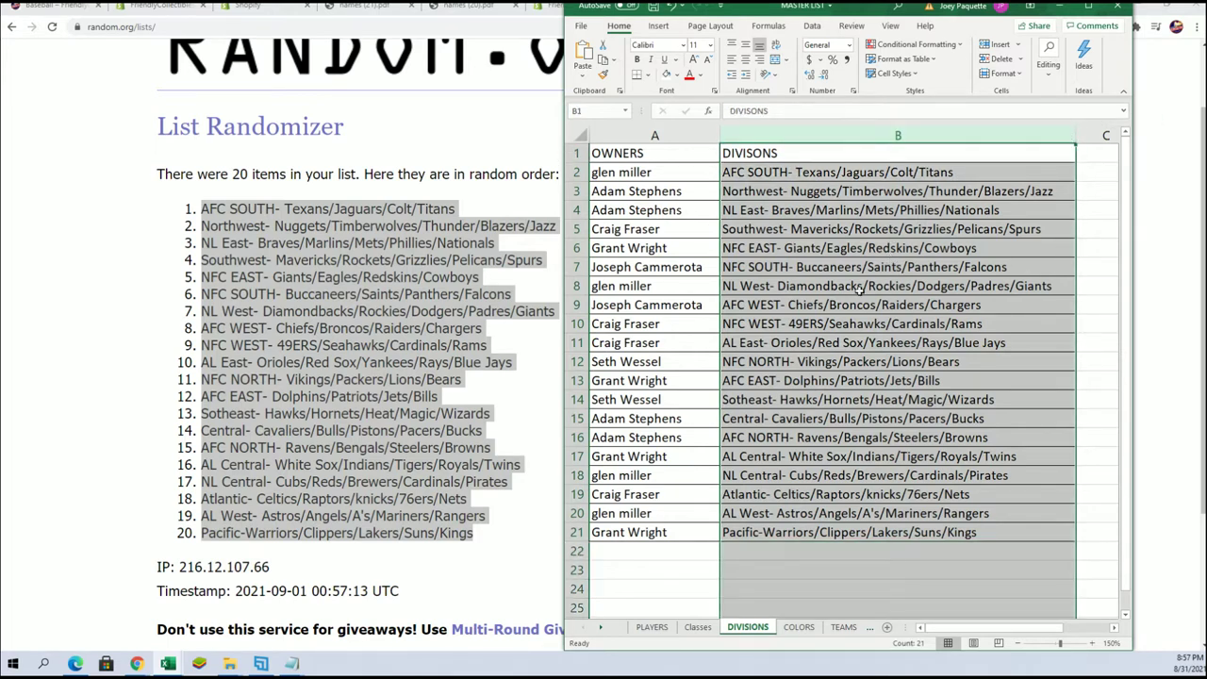